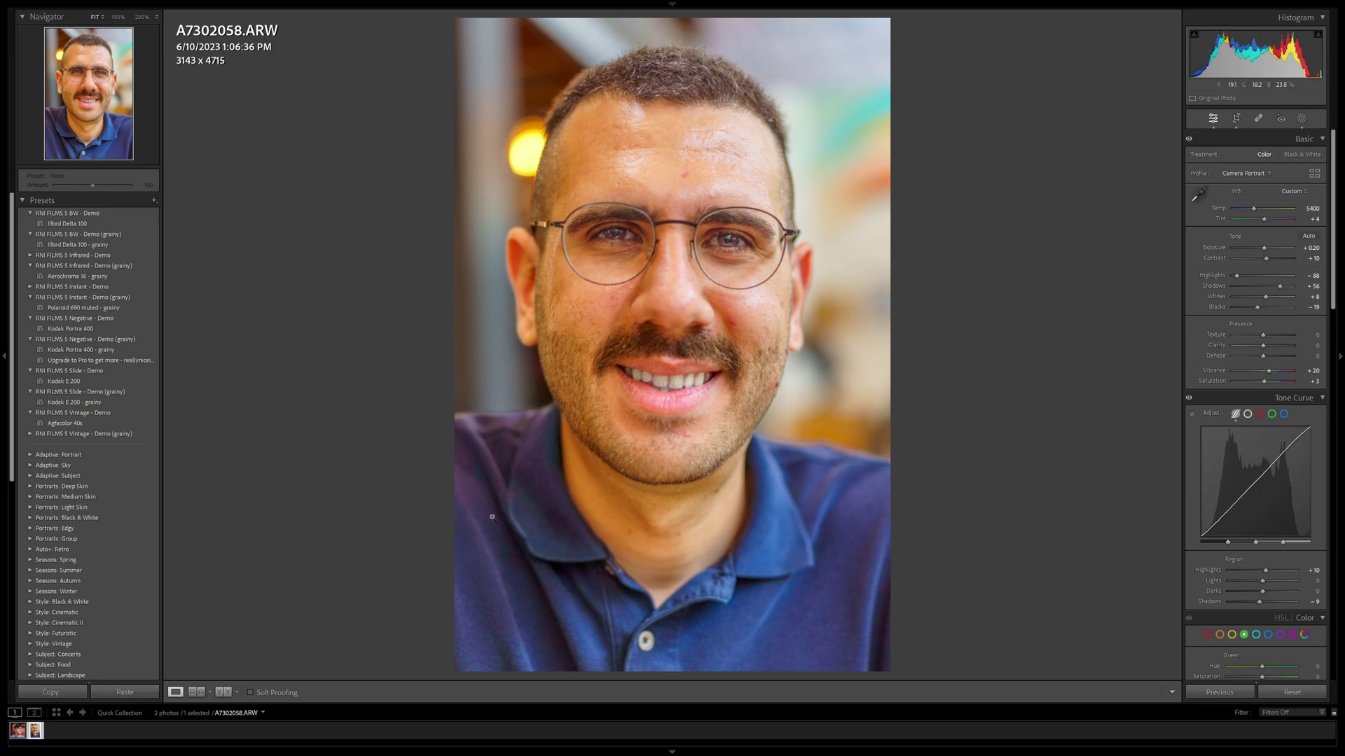
- Zoom to 100% on the glasses portrait's shirt and neck
click(489, 475)
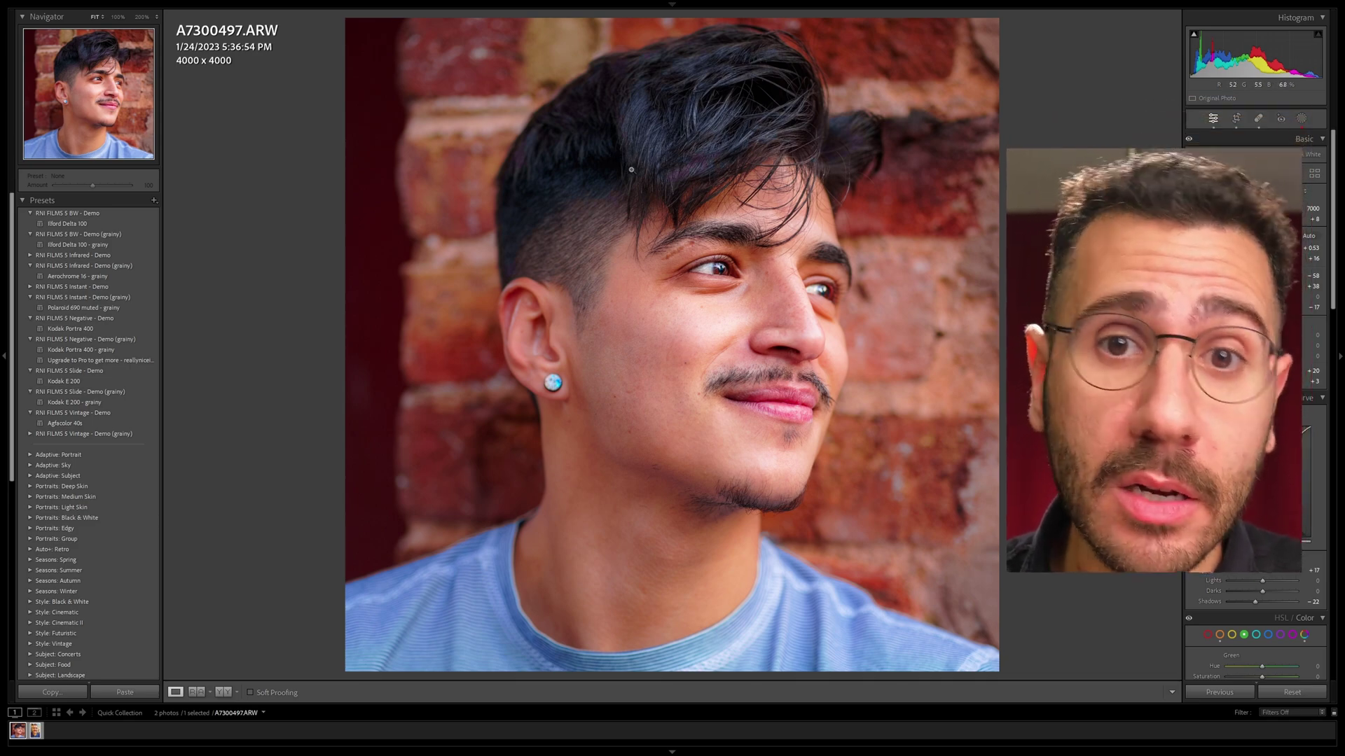
- Zoom the brick-wall portrait to 100% and pan across the hair detail
click(644, 149)
drag(655, 220, 640, 353)
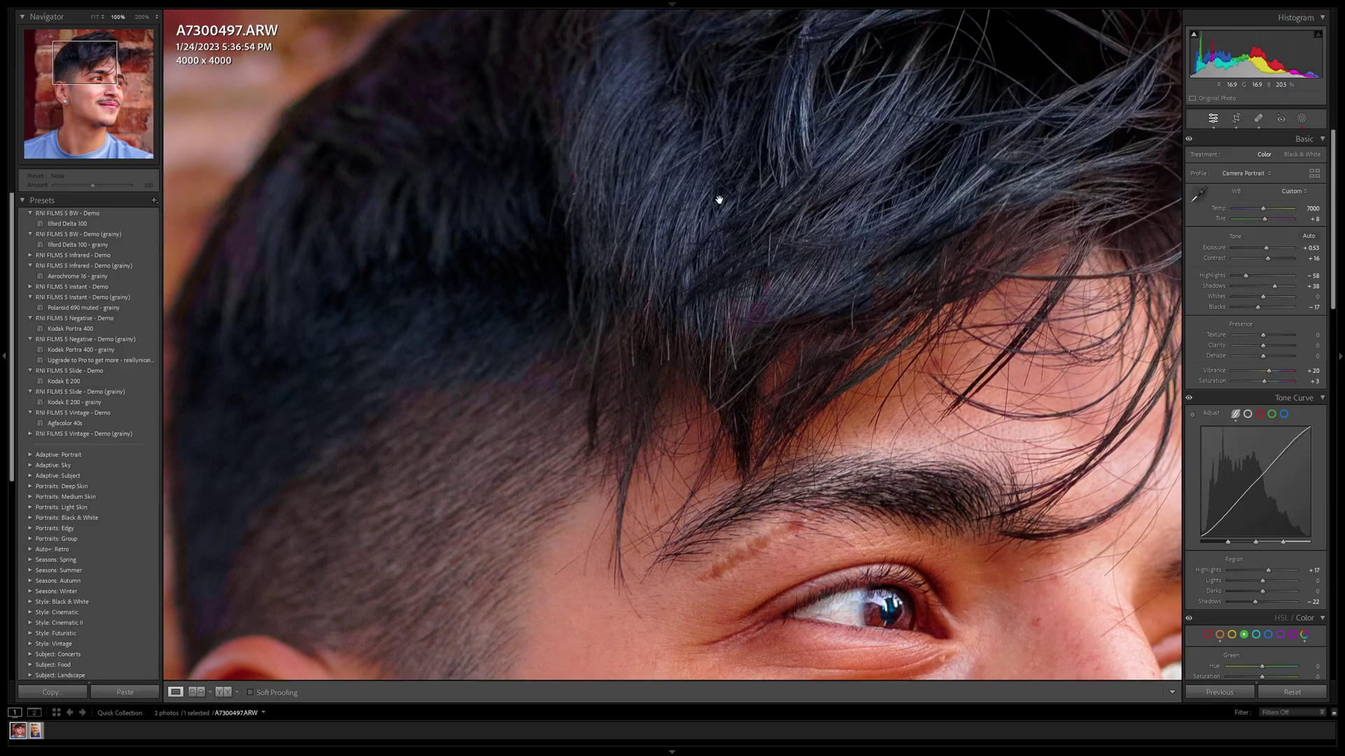
drag(690, 202, 651, 363)
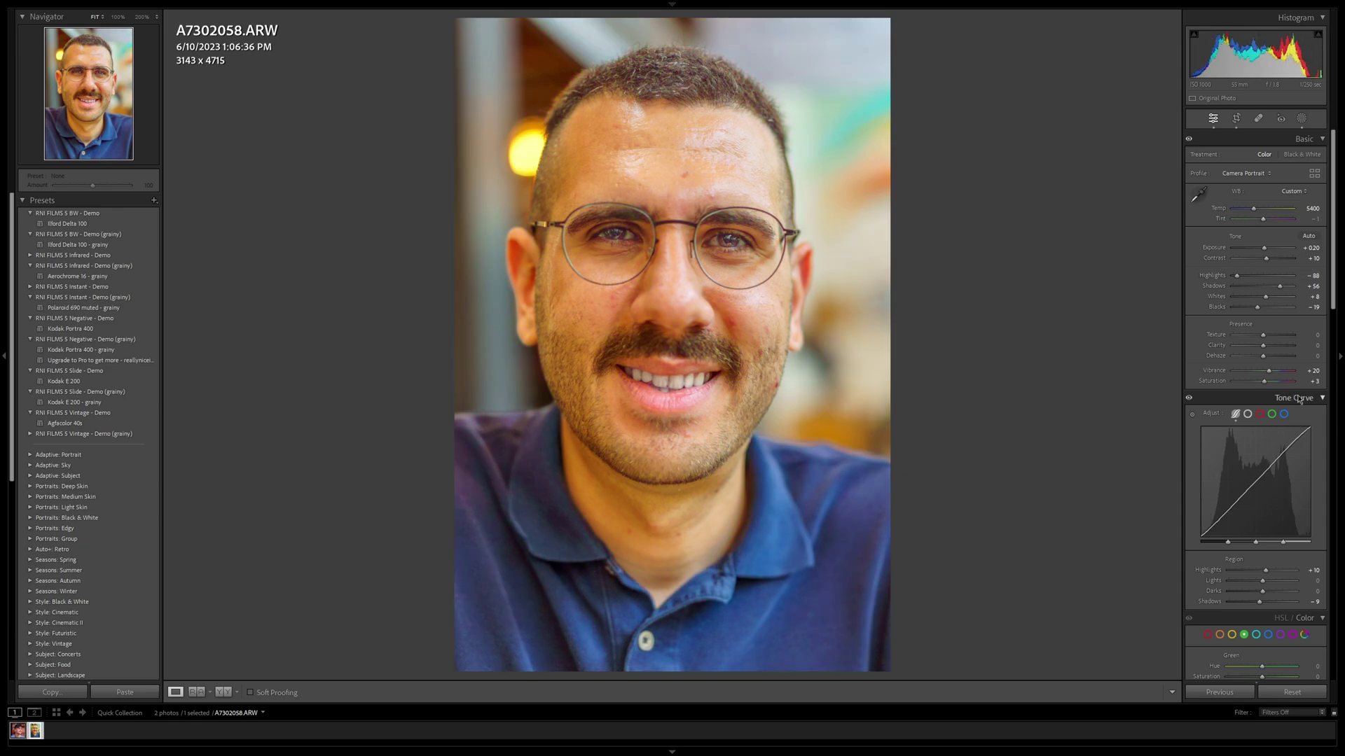
- Drop the glasses portrait's Vibrance to -81 and set HSL Blue Hue to +92
mouse_move(1274, 375)
mouse_down()
mouse_move(1287, 374)
mouse_move(1242, 374)
mouse_move(1265, 388)
mouse_up()
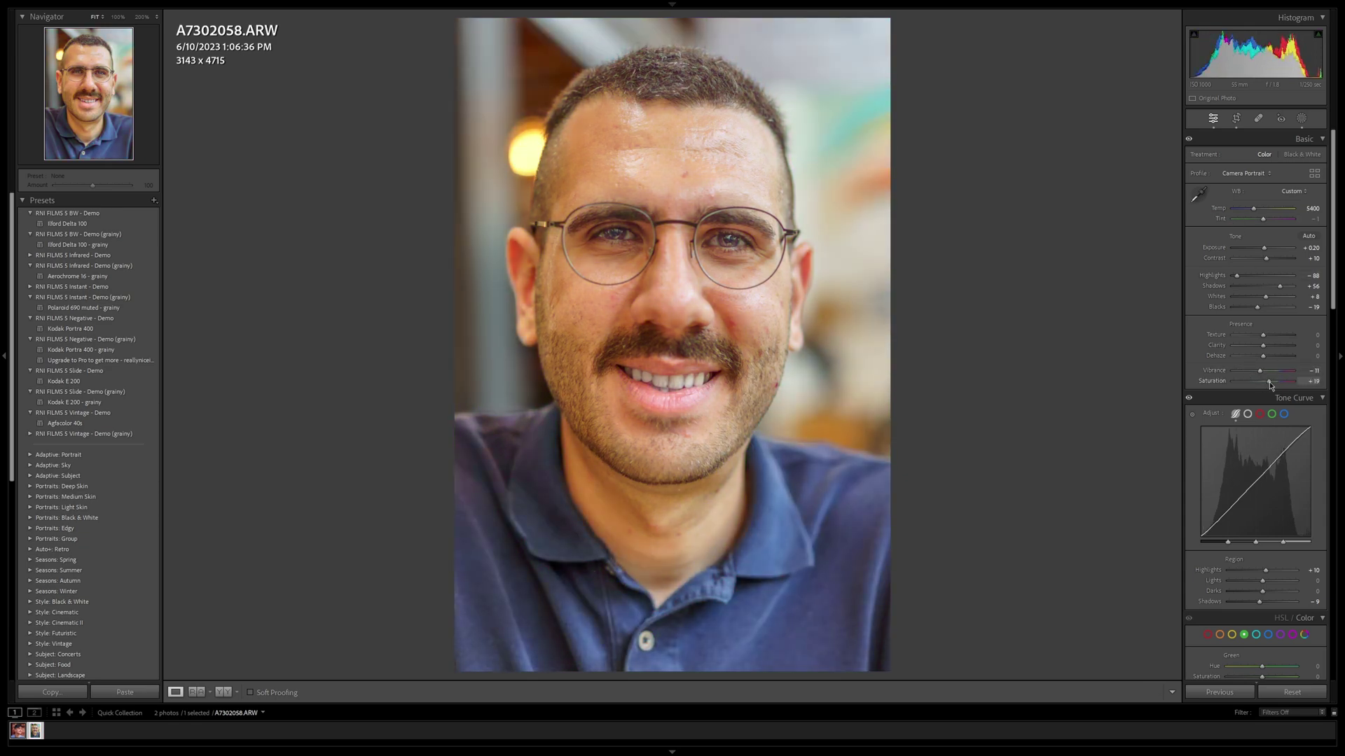
scroll(1226, 364, down, 4)
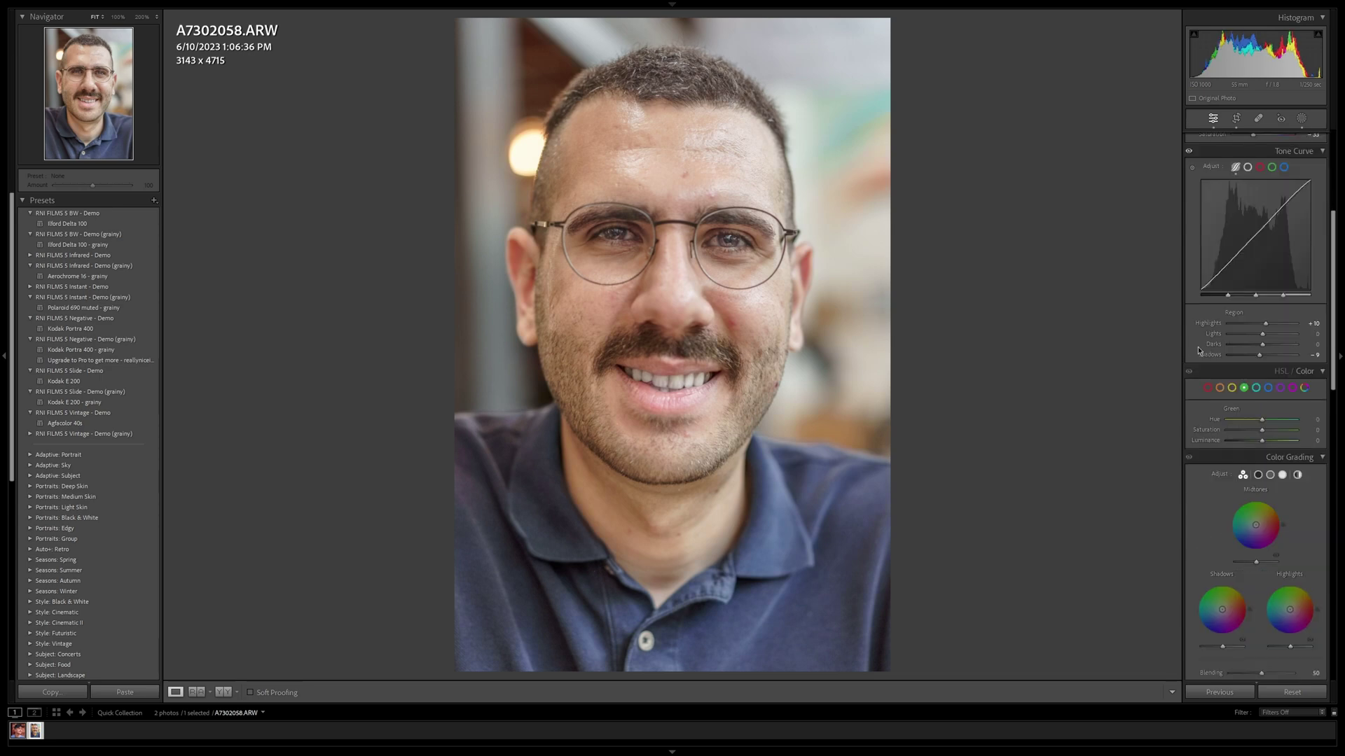
mouse_move(1265, 424)
mouse_down()
mouse_move(1231, 422)
mouse_move(1291, 421)
mouse_up()
scroll(1290, 420, up, 3)
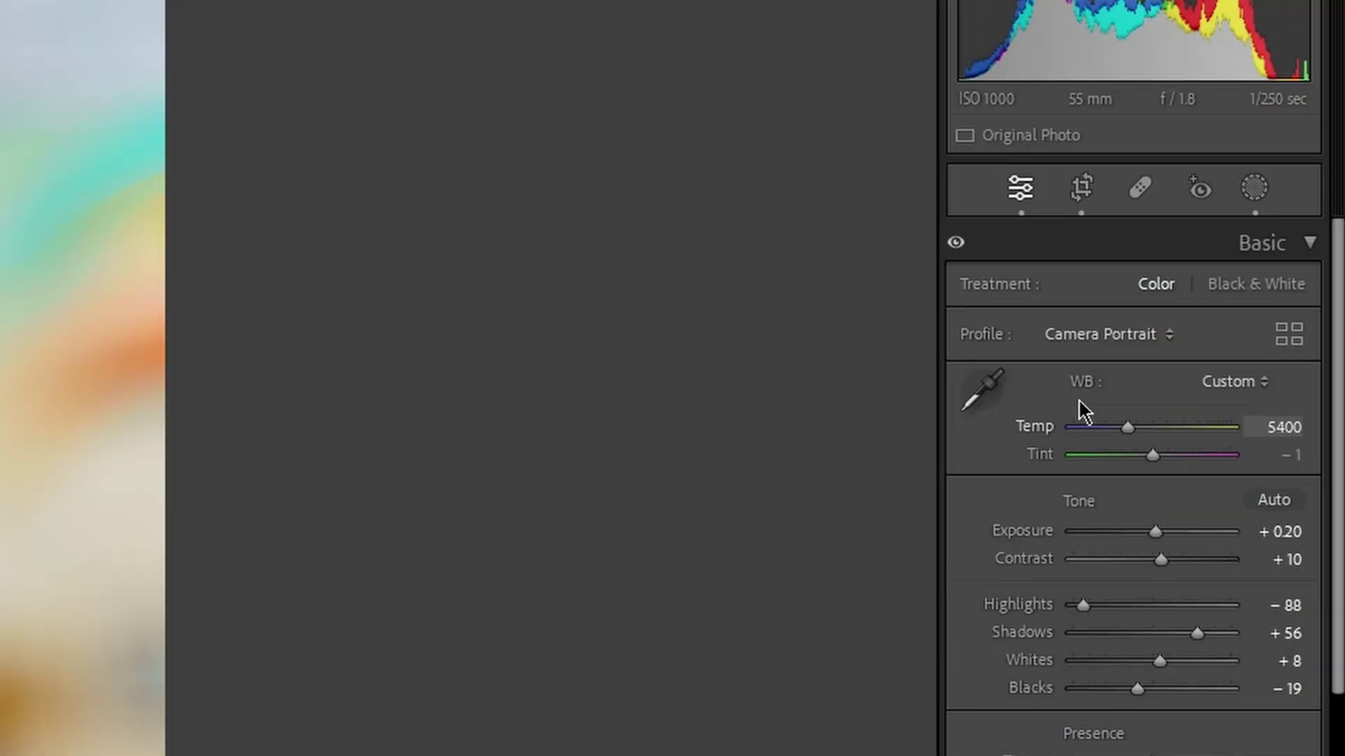
- Pick Adobe Color from the Profile menu, then try Camera Portrait and Adobe Color in the Profile Browser
click(1103, 330)
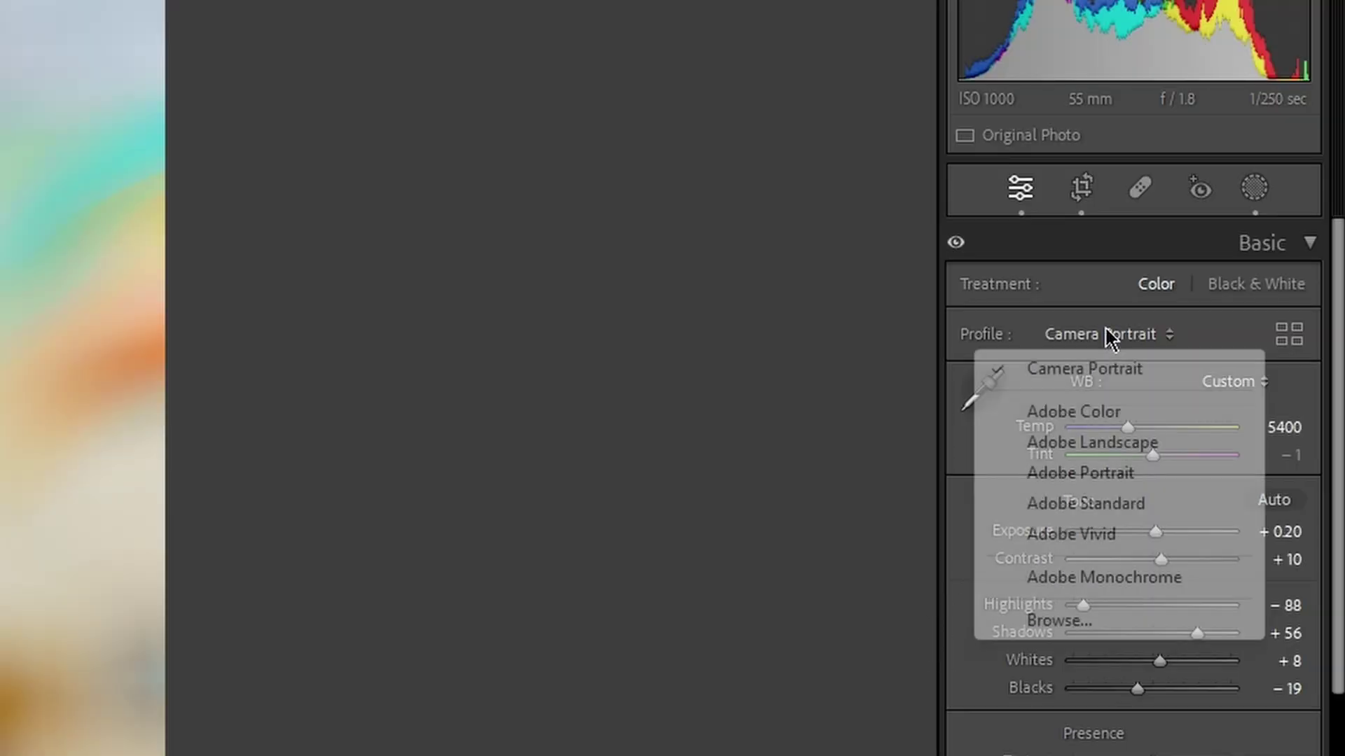
click(1132, 413)
click(1102, 334)
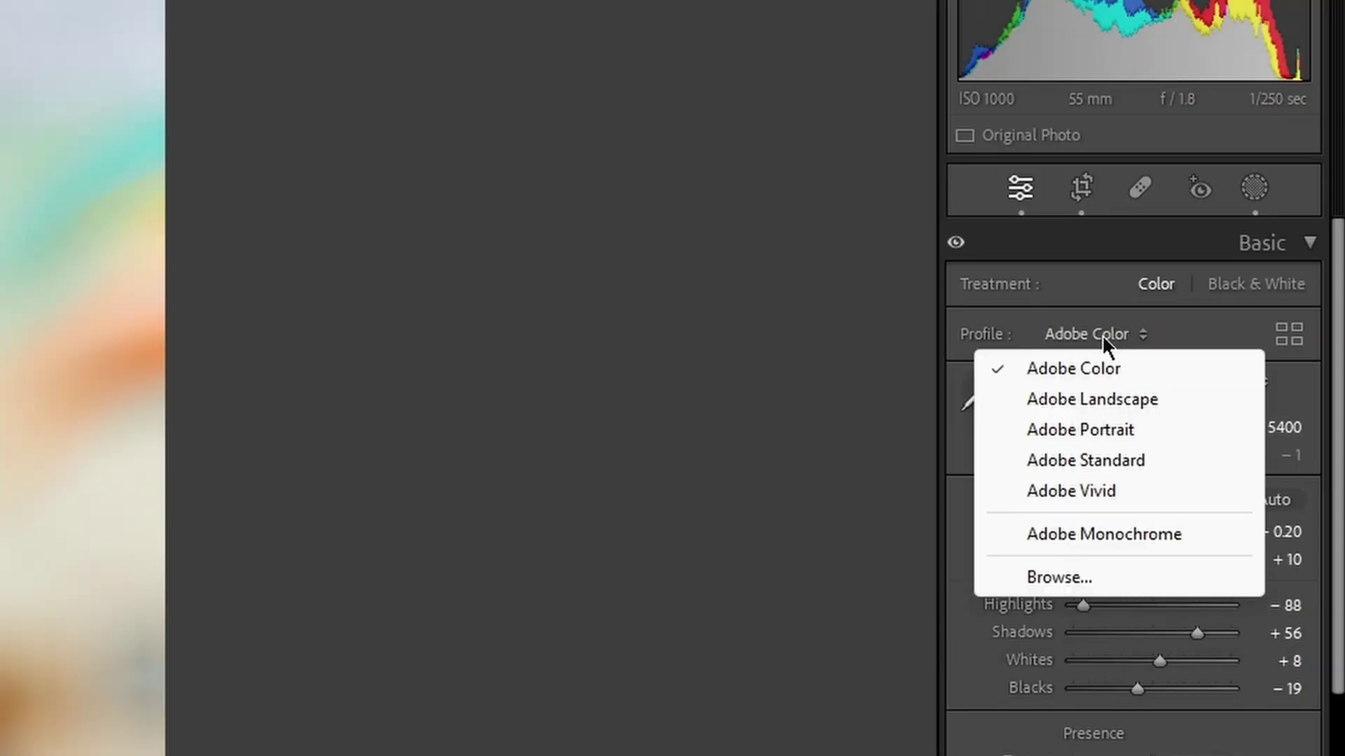
click(1104, 577)
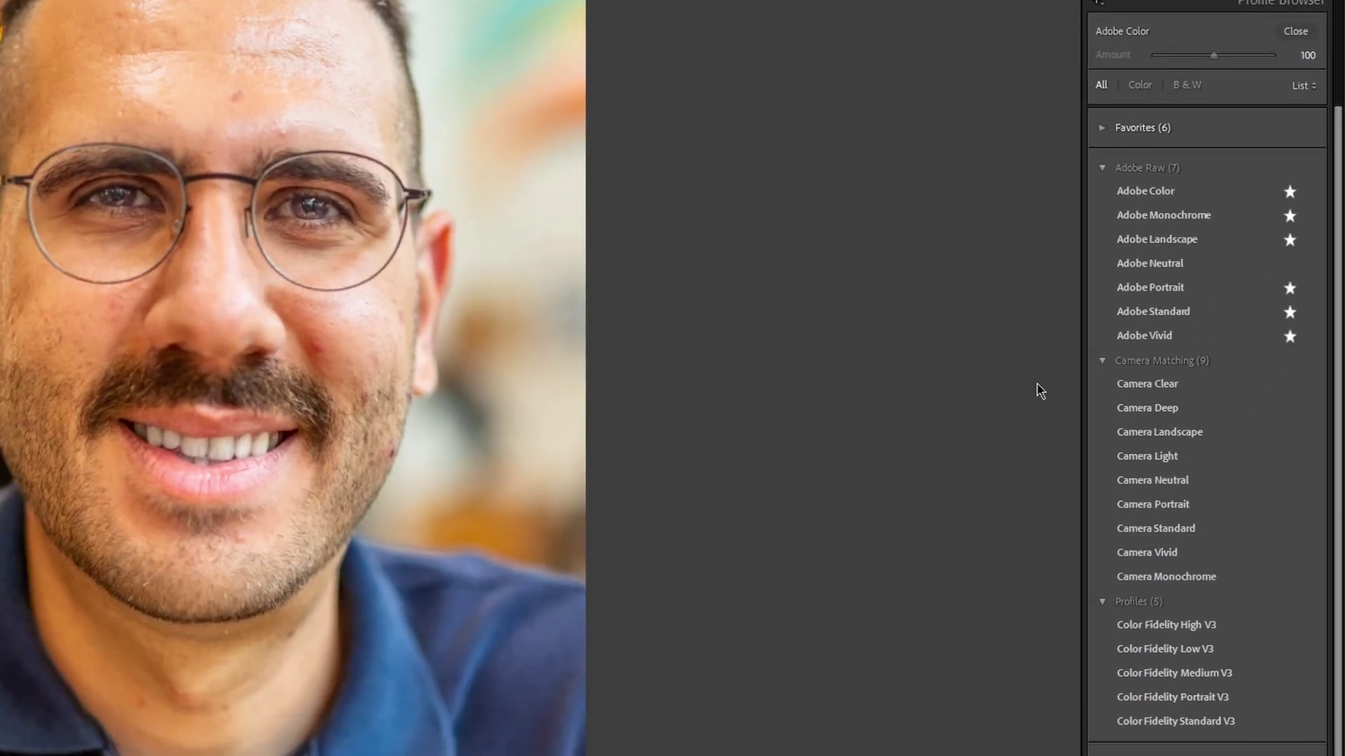
click(1100, 506)
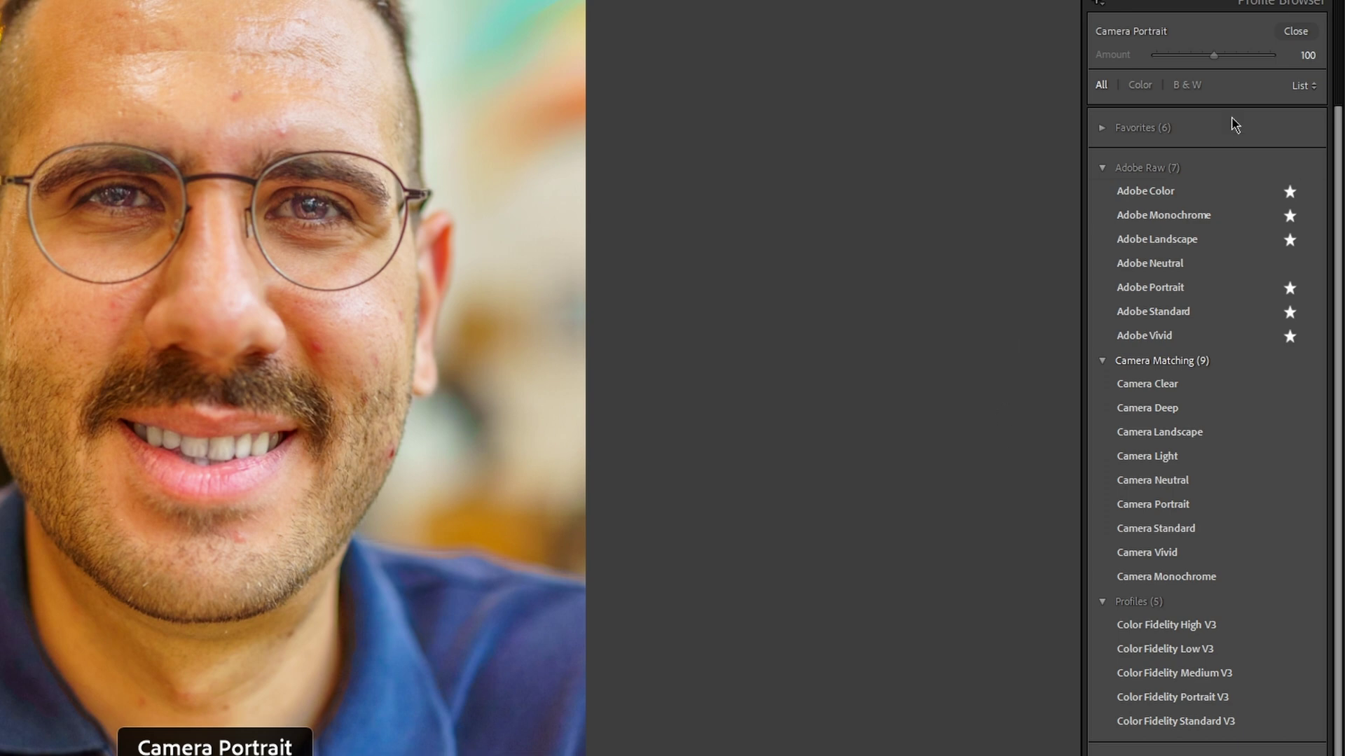
click(1177, 190)
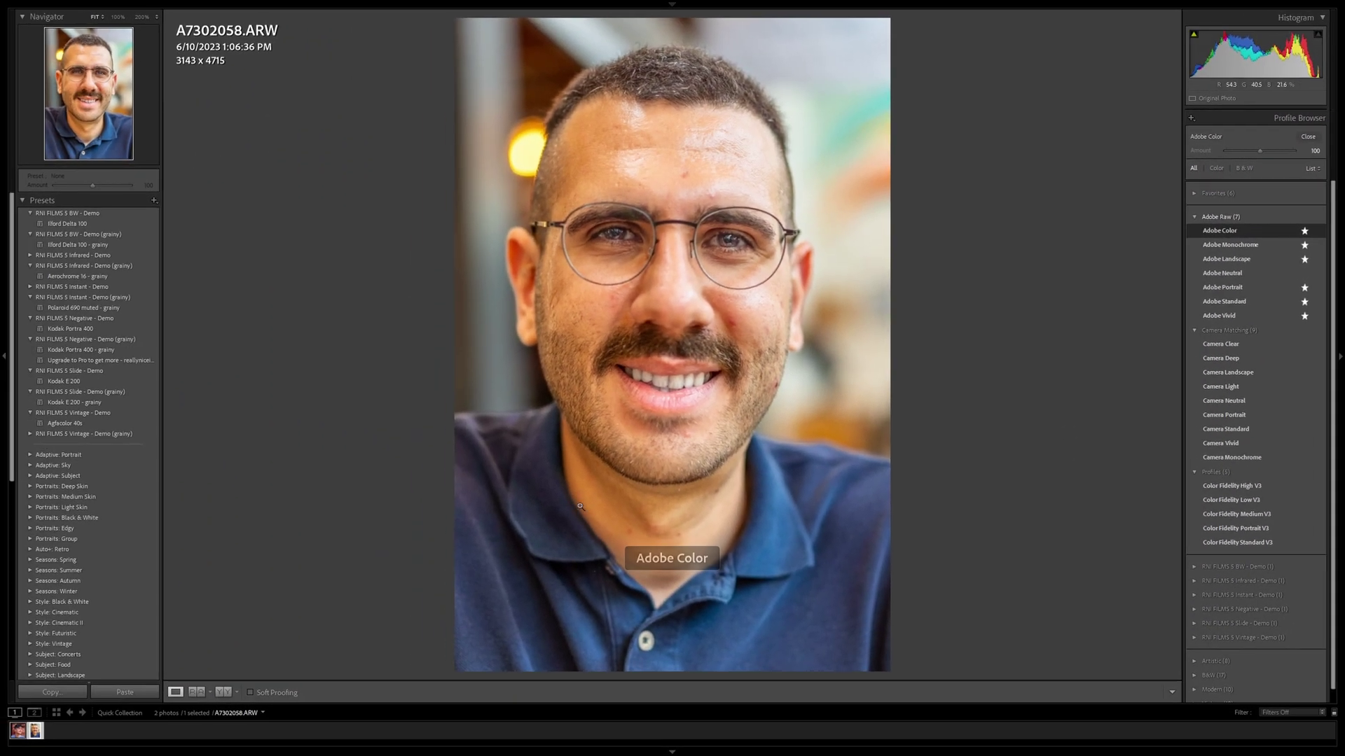
- At 100% on the chin and collar, compare Camera Portrait against Adobe Color skin tones
click(581, 505)
drag(504, 518, 516, 216)
drag(575, 455, 557, 409)
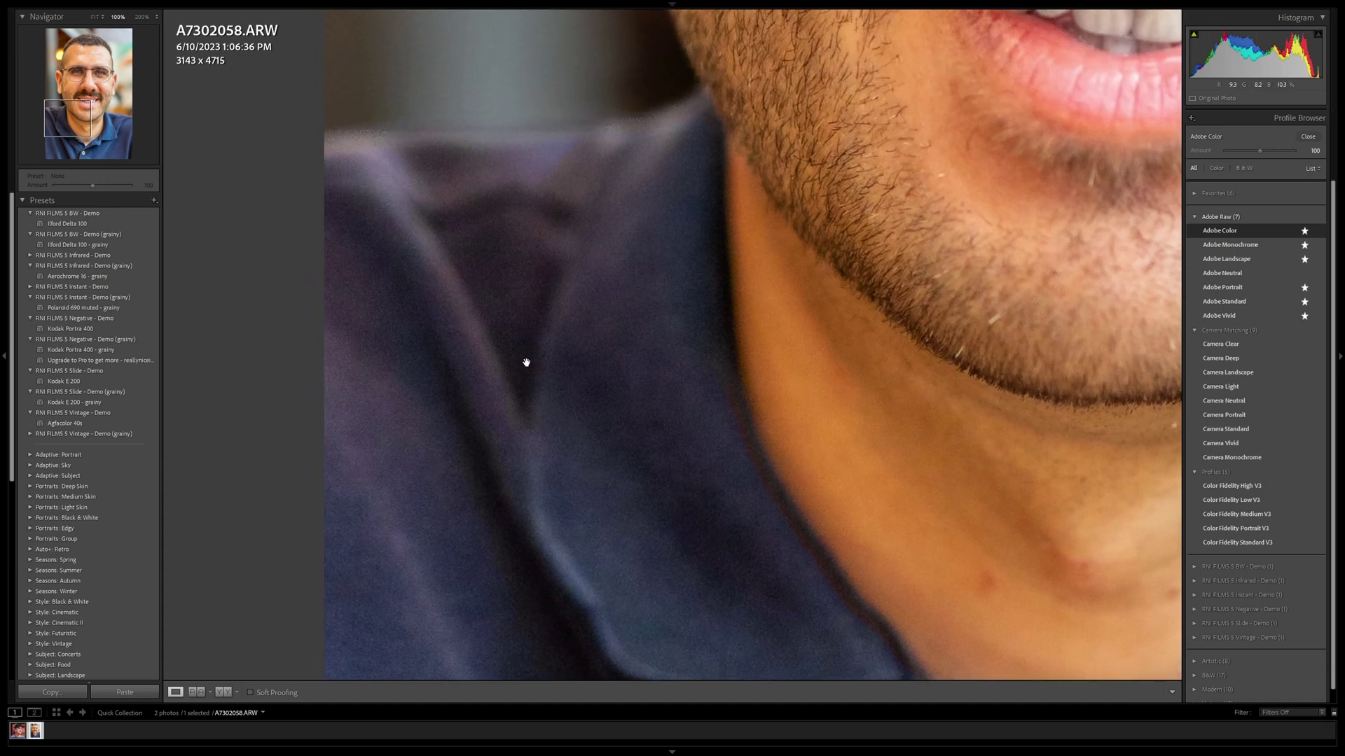
drag(524, 426, 522, 396)
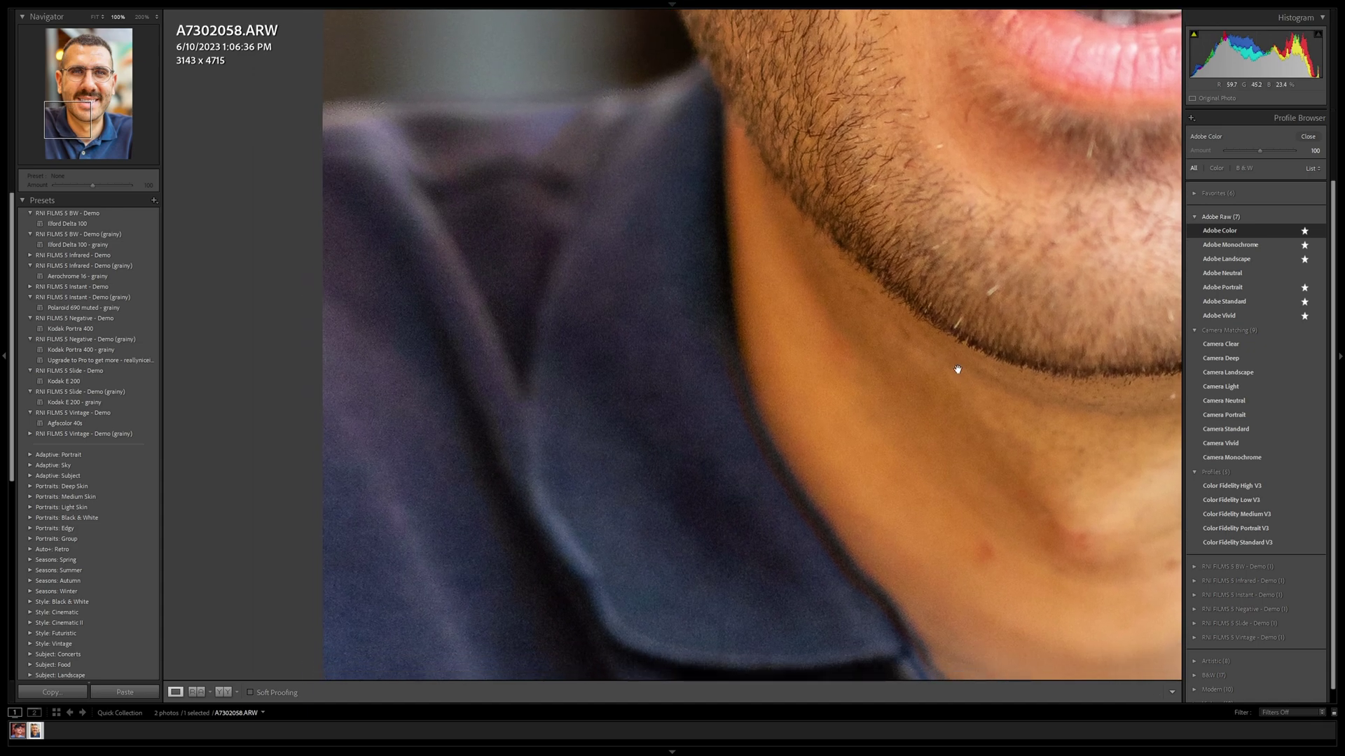
click(1220, 417)
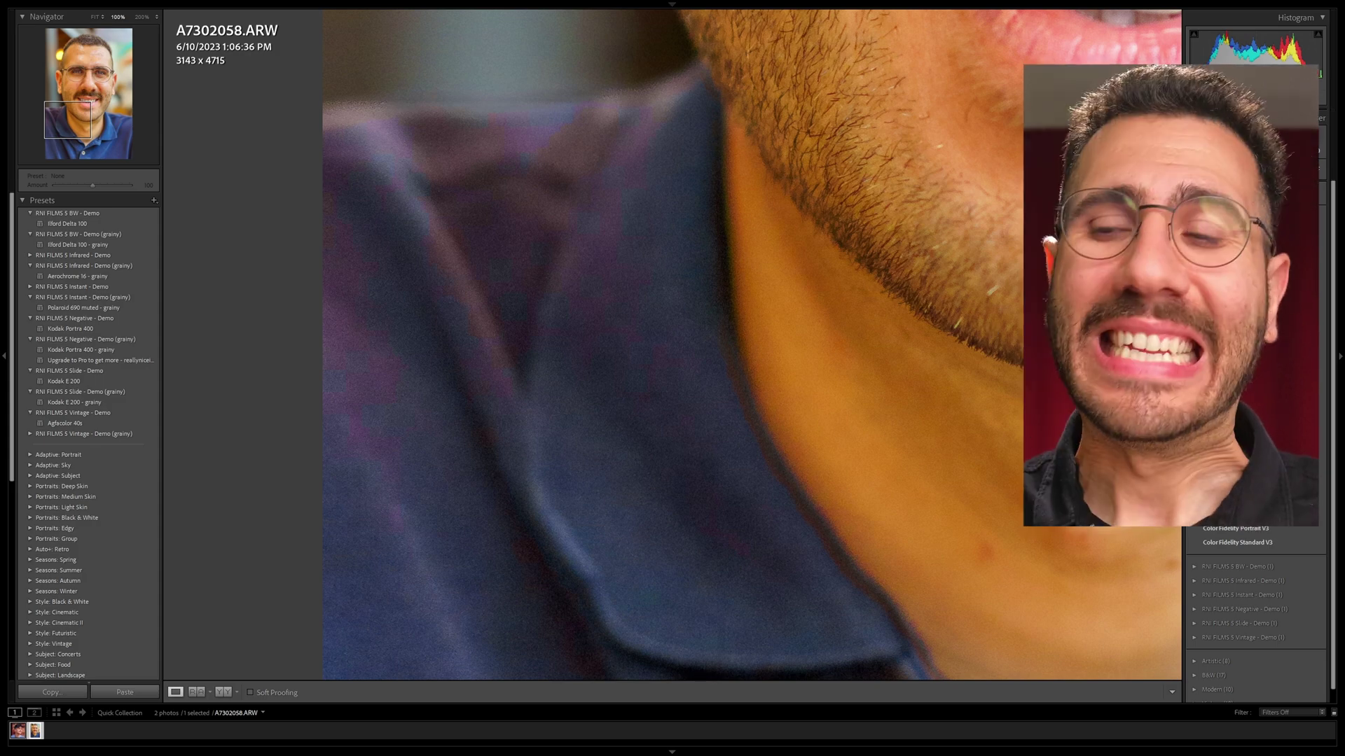
click(1232, 210)
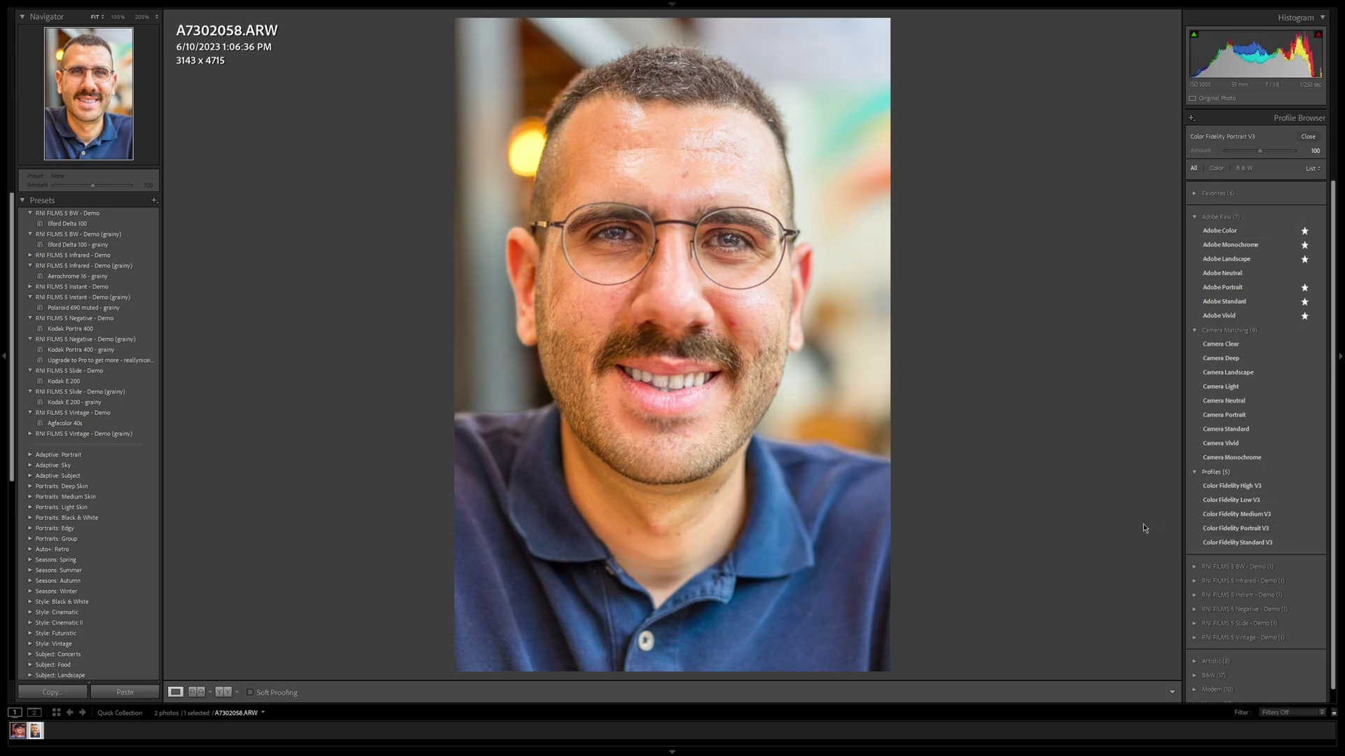
- Apply Color Fidelity Portrait V3 after a 100% chin check, then fit the view and close the browser
click(547, 542)
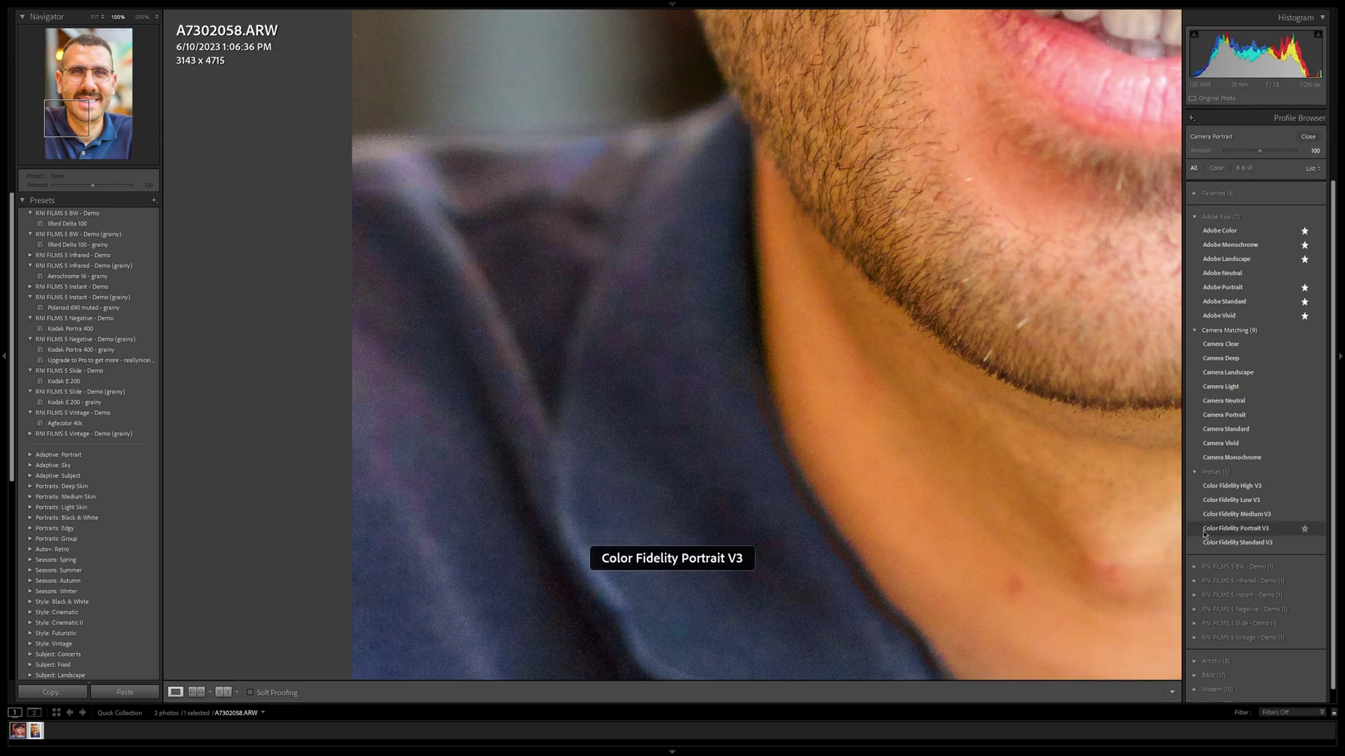
click(1204, 530)
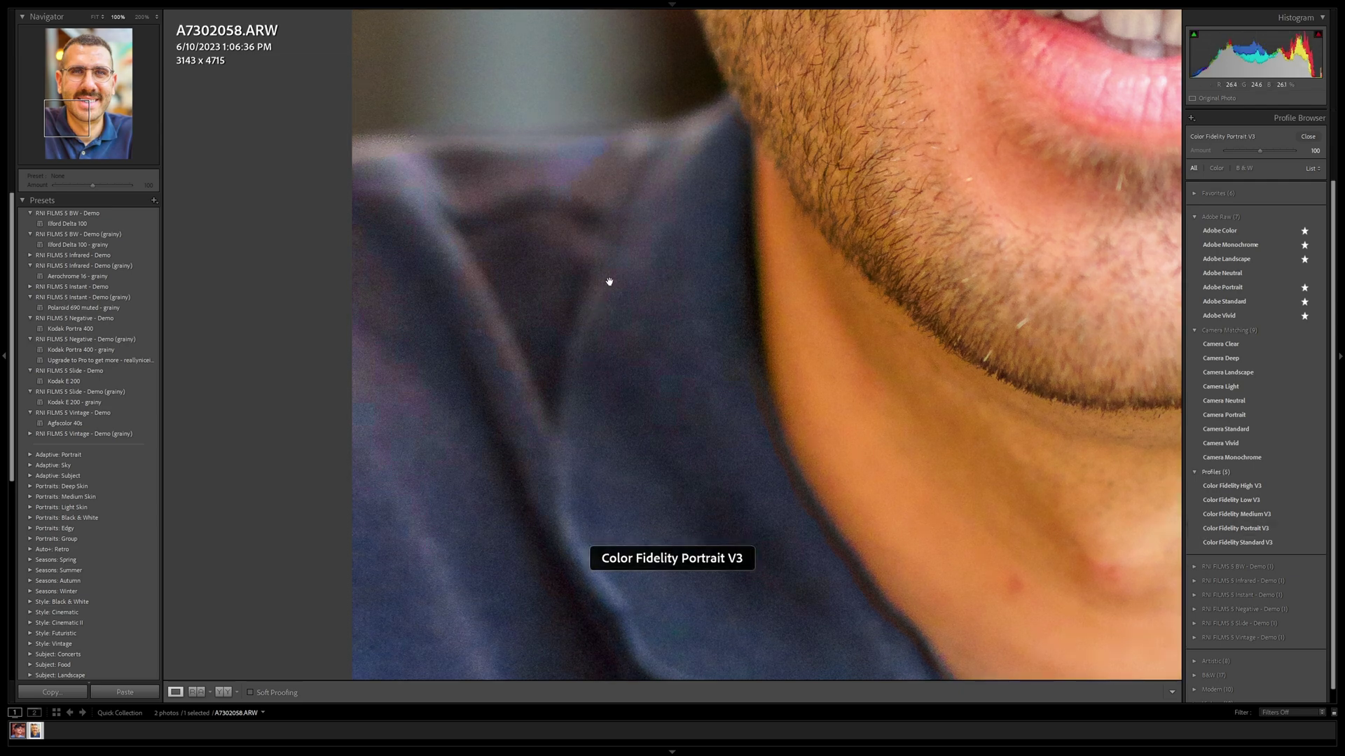
click(567, 254)
click(1305, 140)
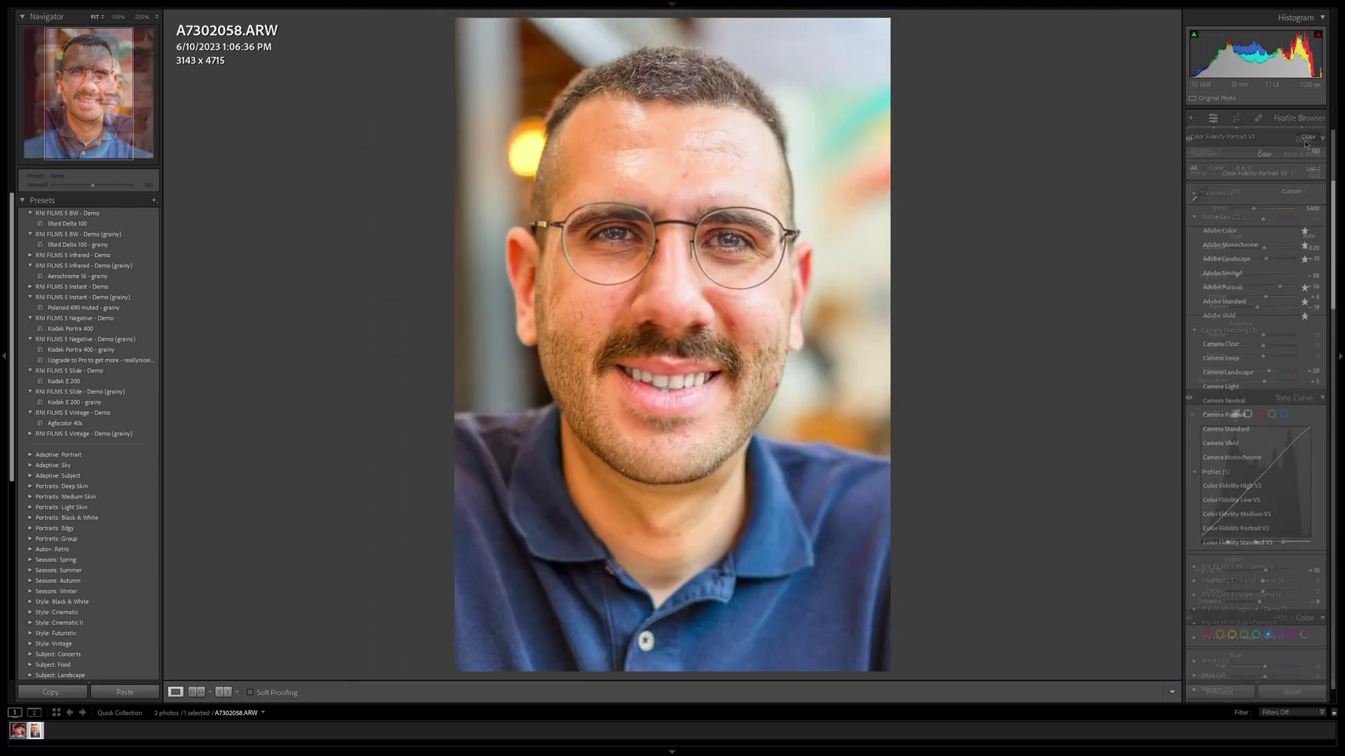
- Select A7300497.ARW and apply Color Fidelity Portrait V3 from the Profile Browser
click(20, 731)
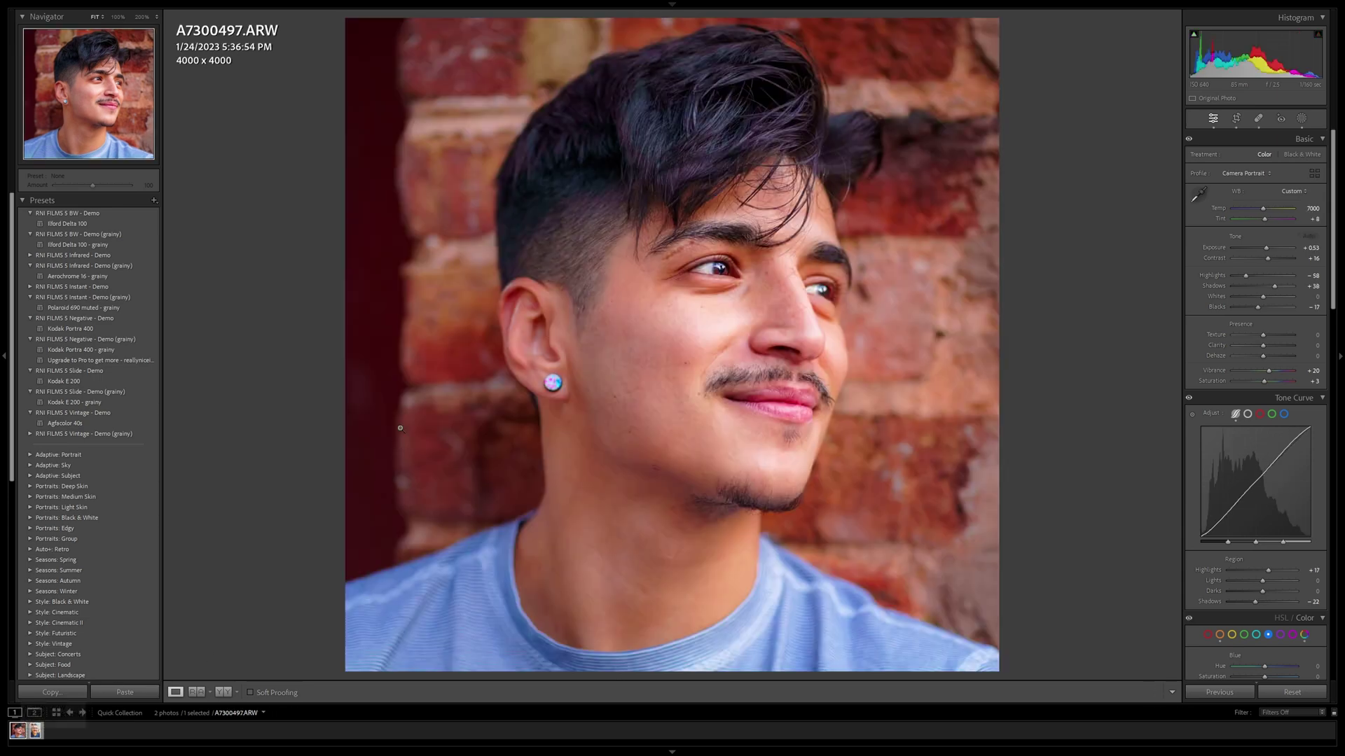
click(1267, 175)
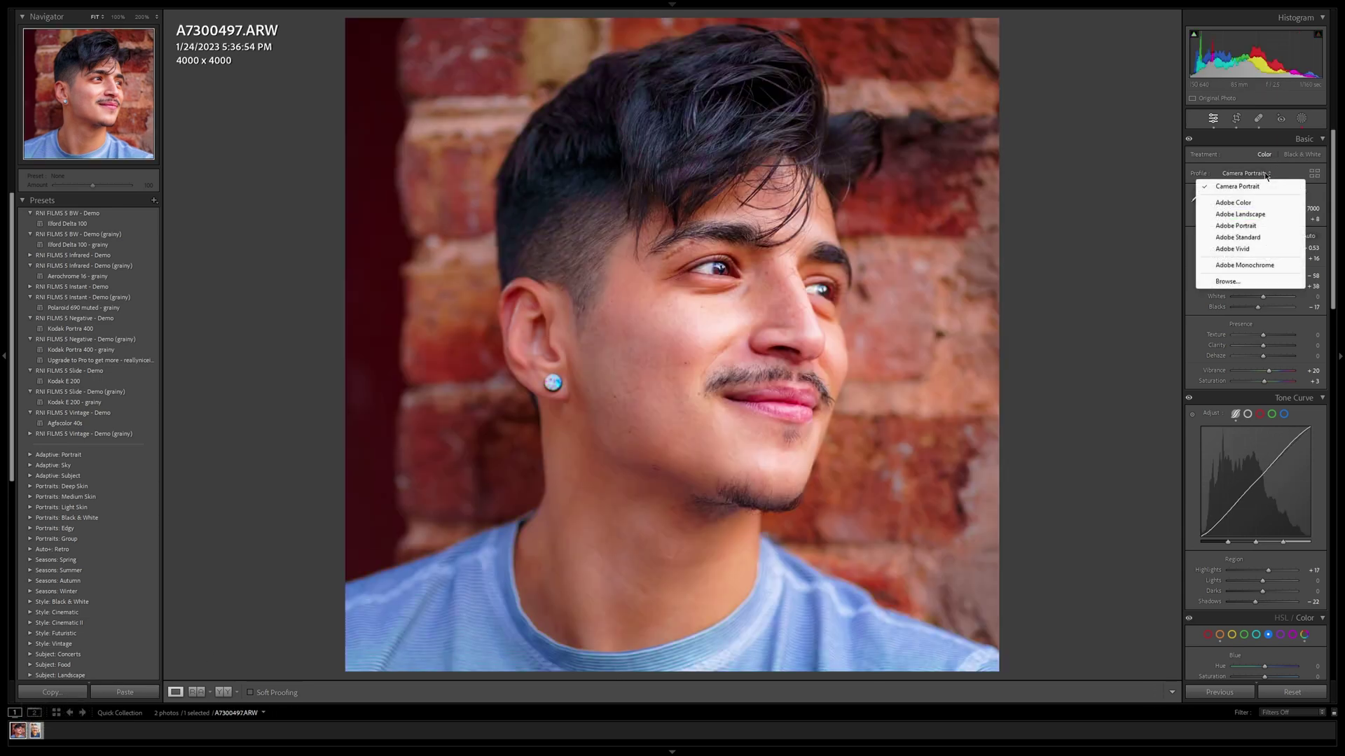
click(1237, 280)
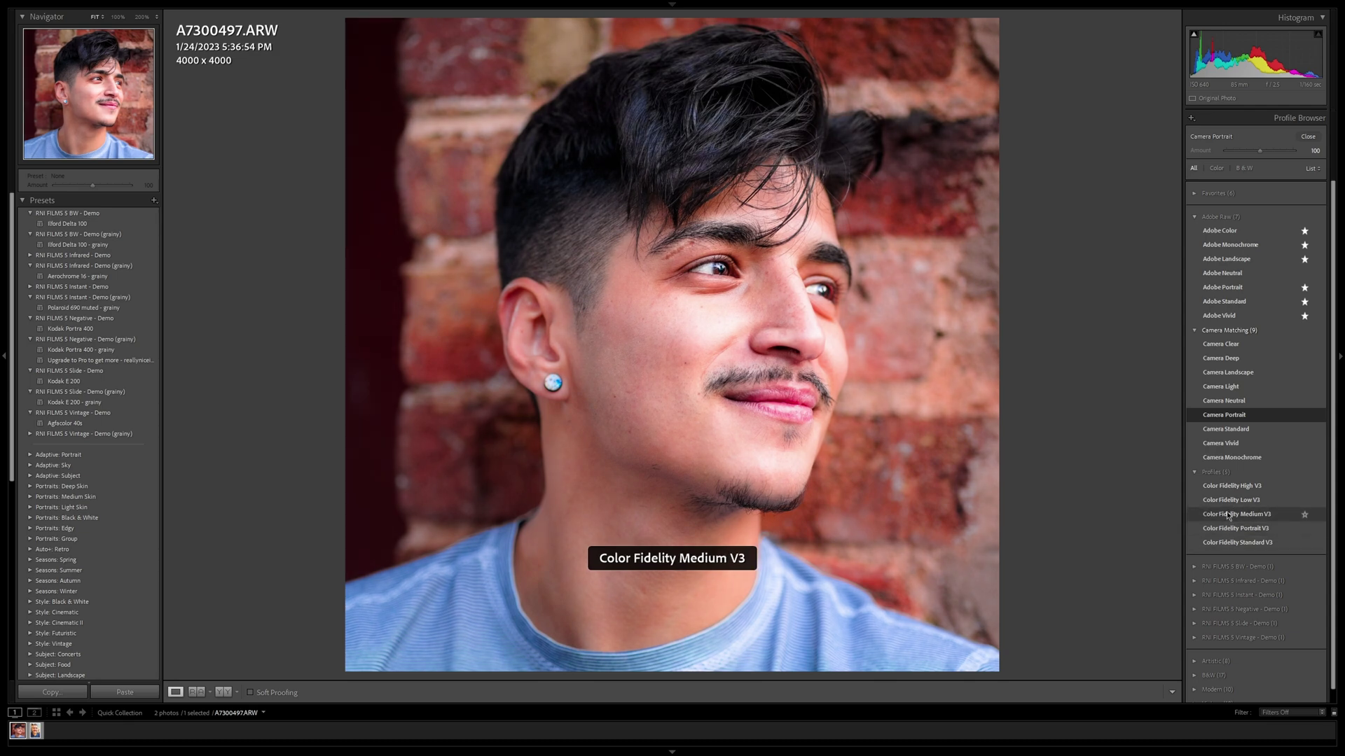
click(1234, 528)
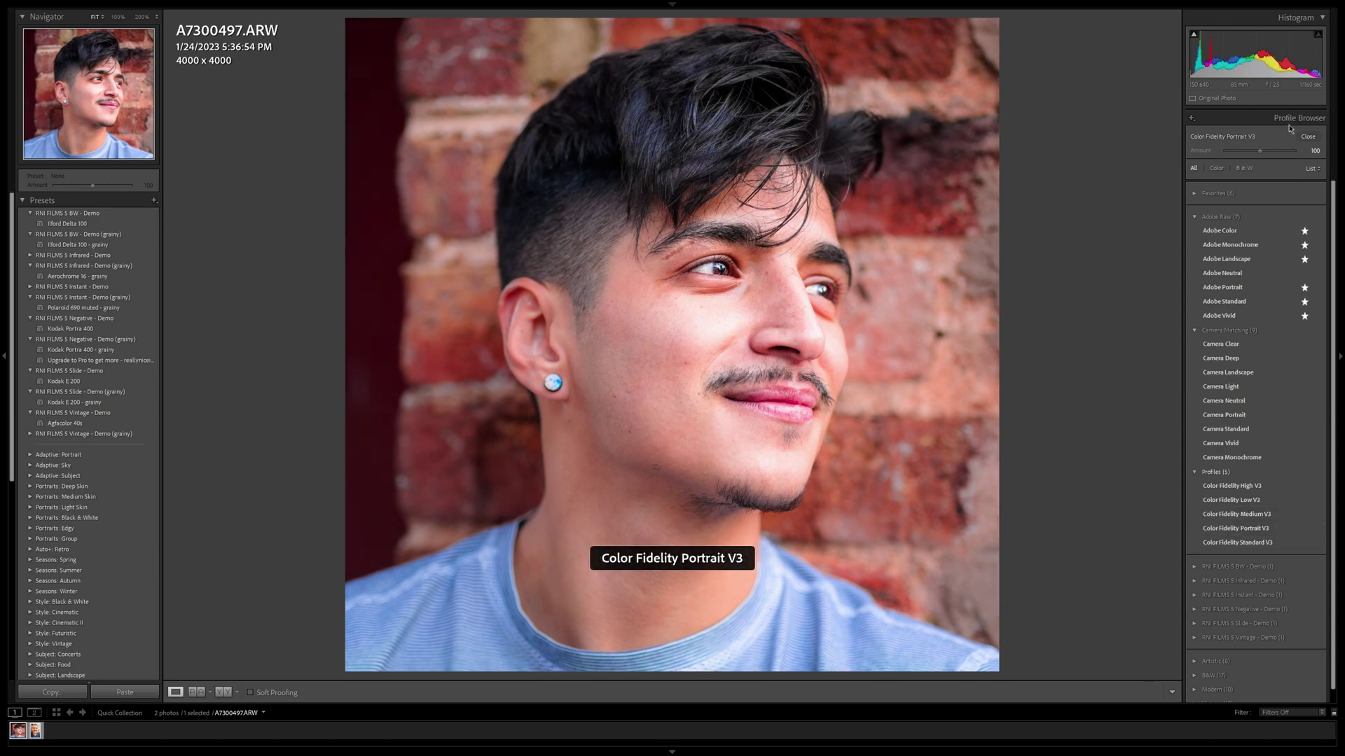
click(1307, 136)
click(588, 187)
- After inspecting the hair at 100%, fit the view, reset Exposure and set it to +0.20
drag(623, 264, 393, 444)
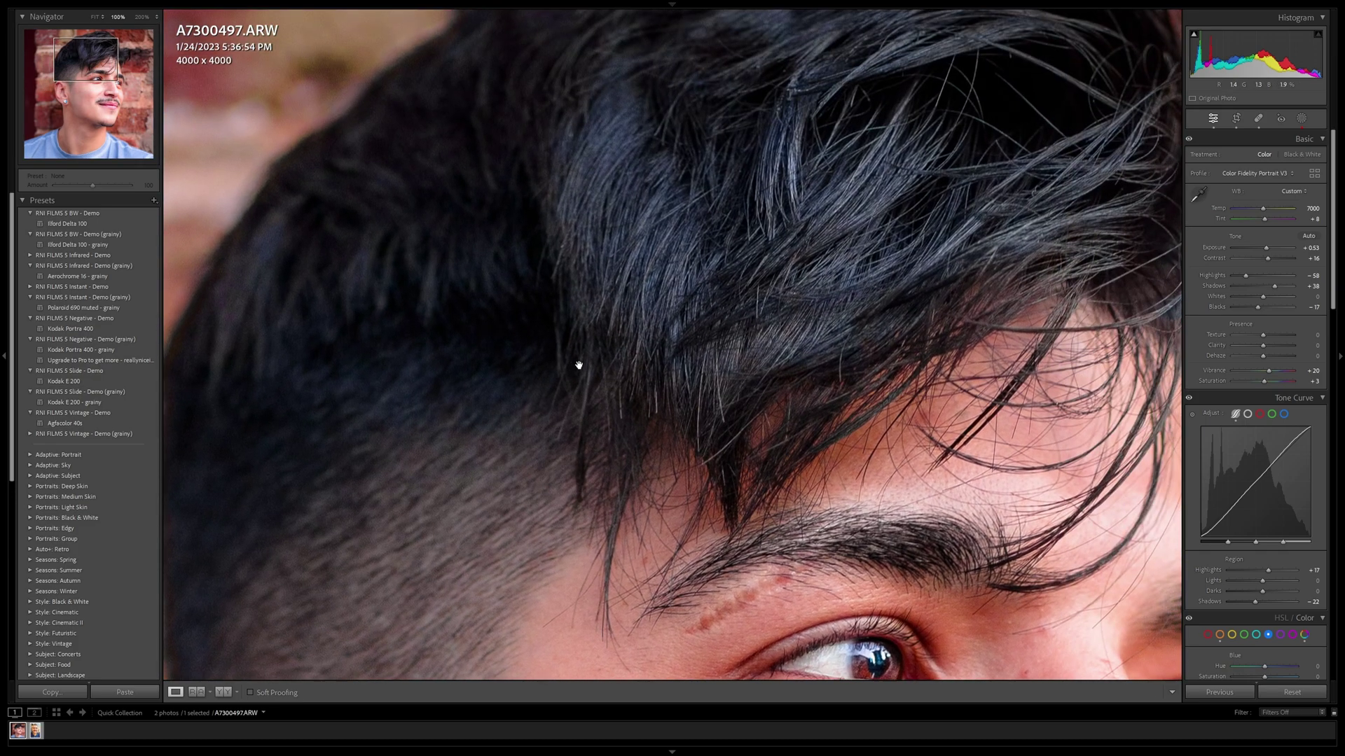
drag(578, 365, 481, 330)
click(684, 283)
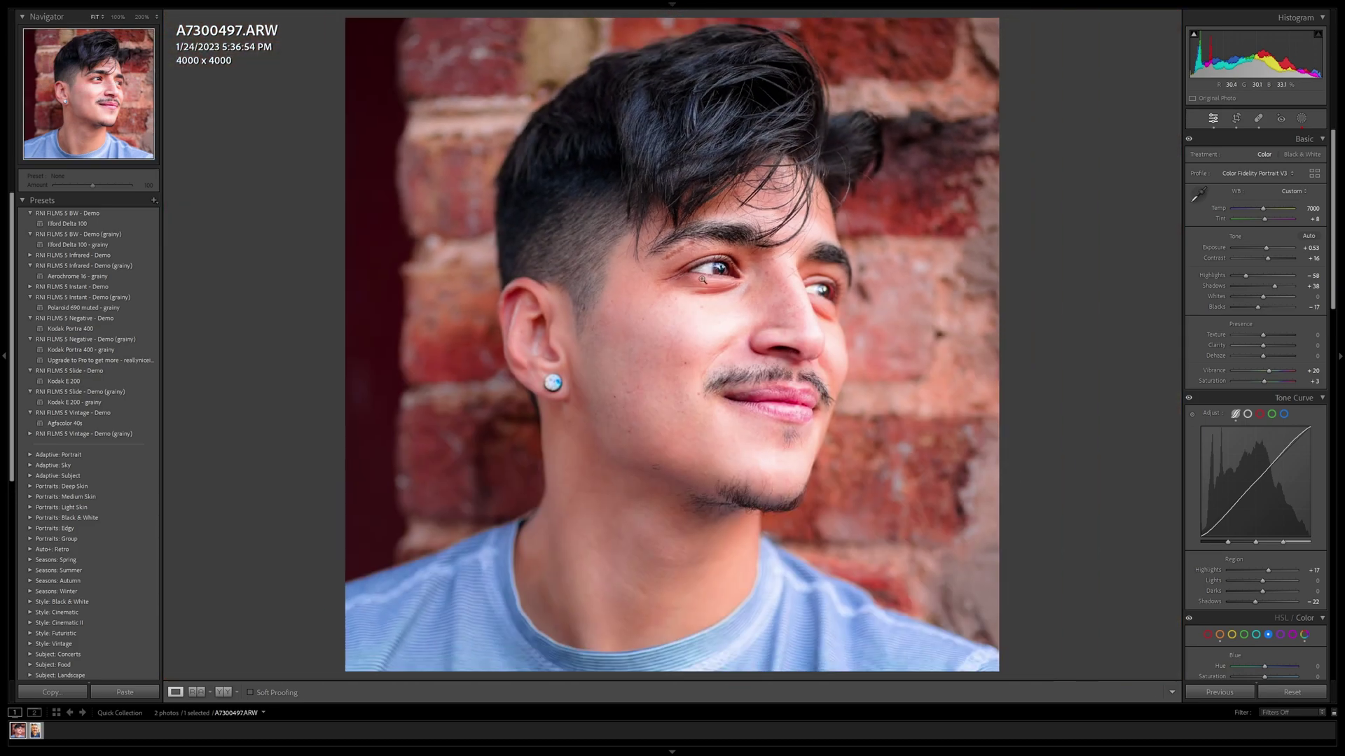
double_click(1266, 249)
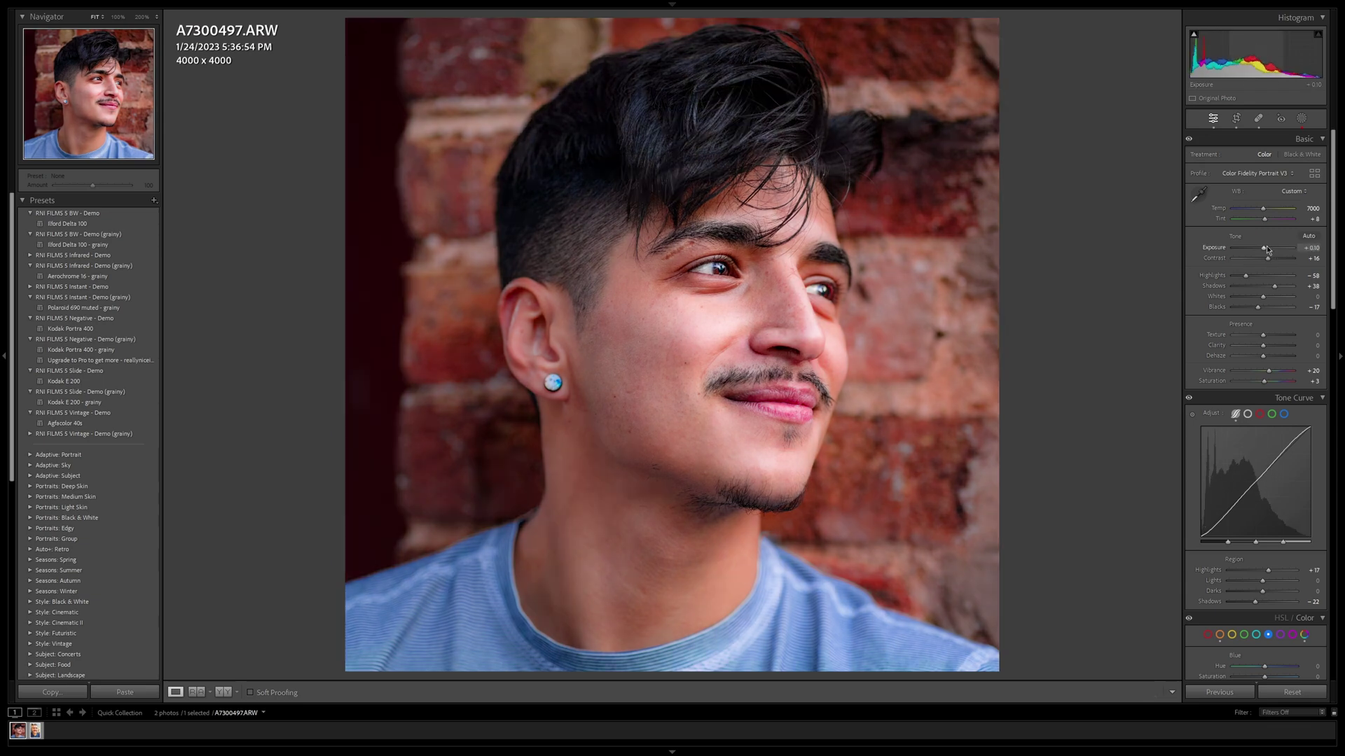
drag(1266, 247, 1268, 247)
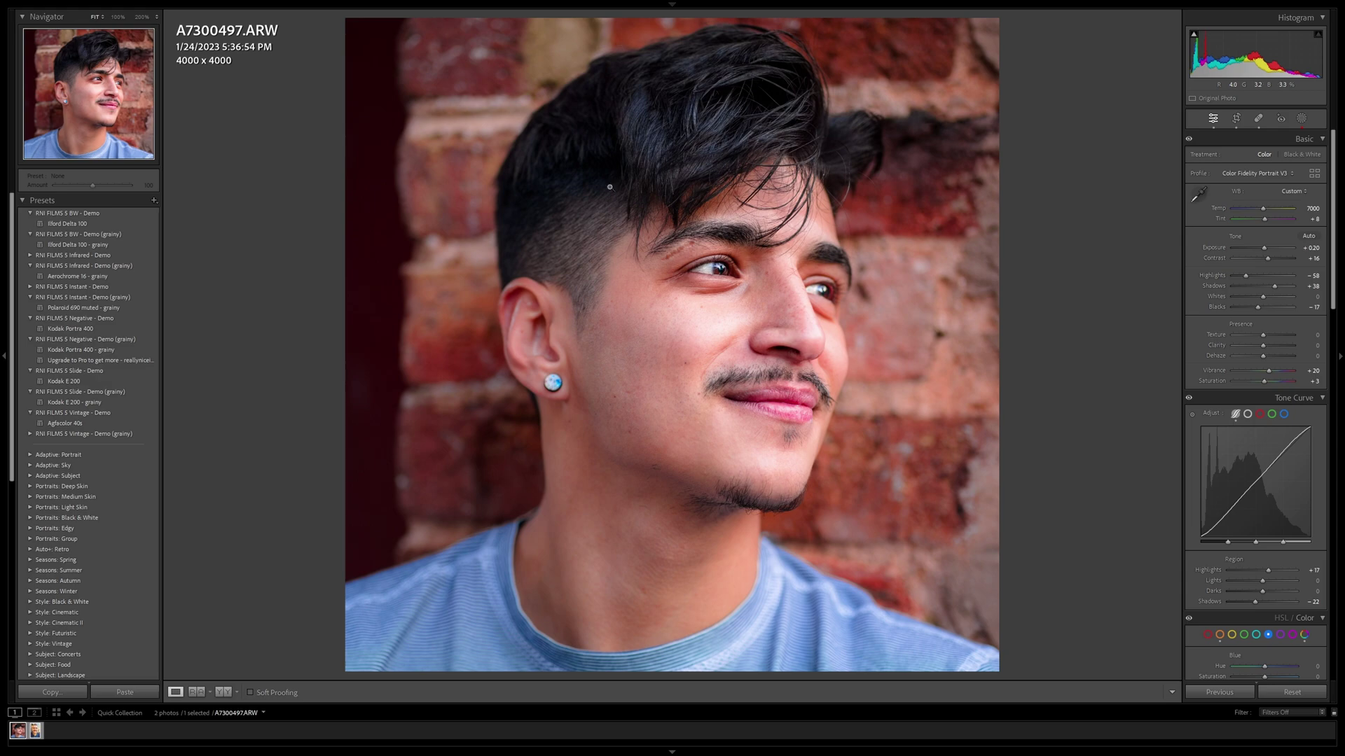